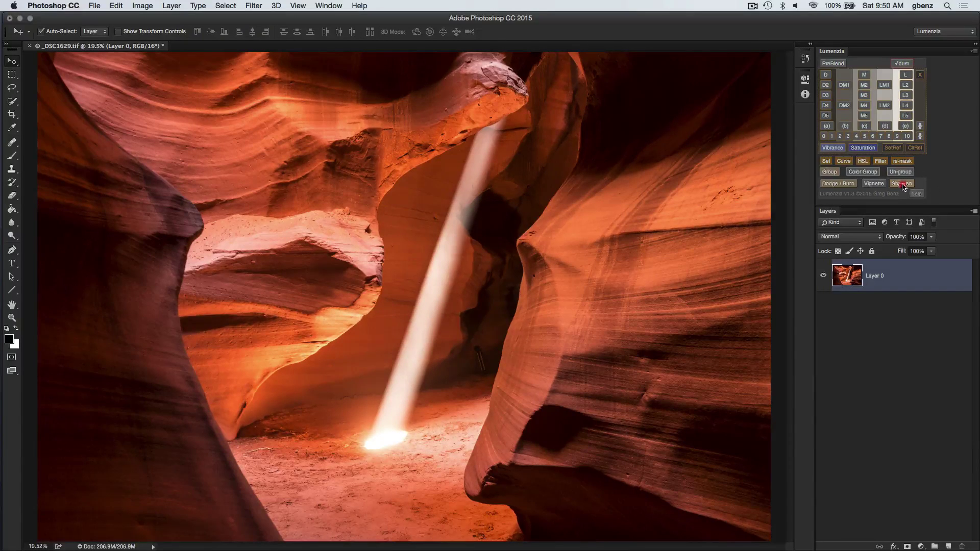
Step: Add a Lumenzia High Pass sharpening layer with a 13.4-pixel radius above Layer 0
click(903, 185)
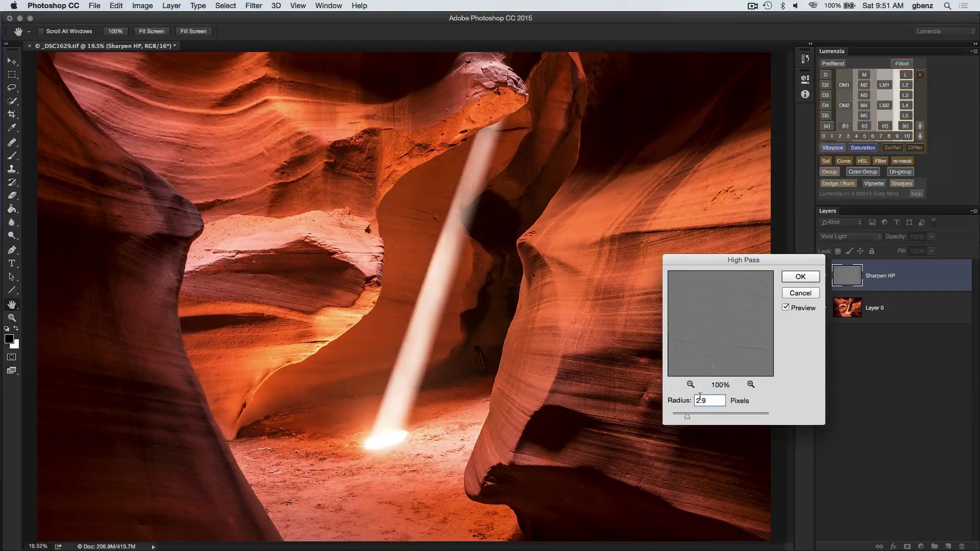
double_click(701, 400)
drag(688, 418, 712, 417)
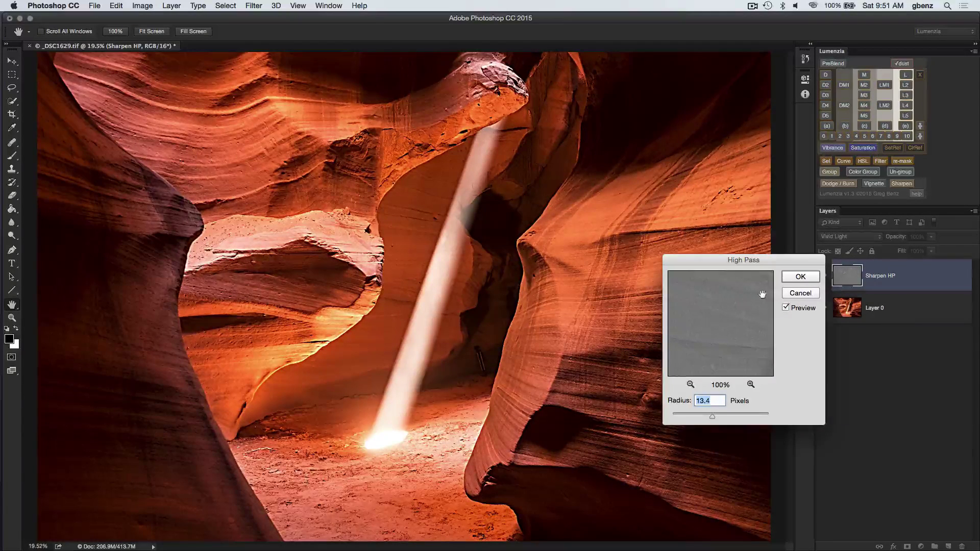
click(800, 277)
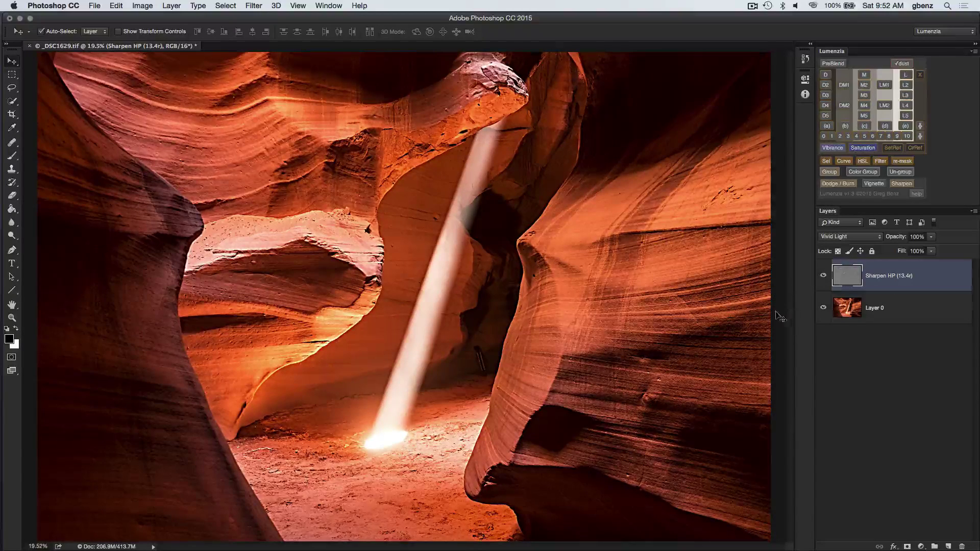
Step: Add a black mask to the sharpening layer and paint white over the right, middle and upper rock walls
alt+click(907, 546)
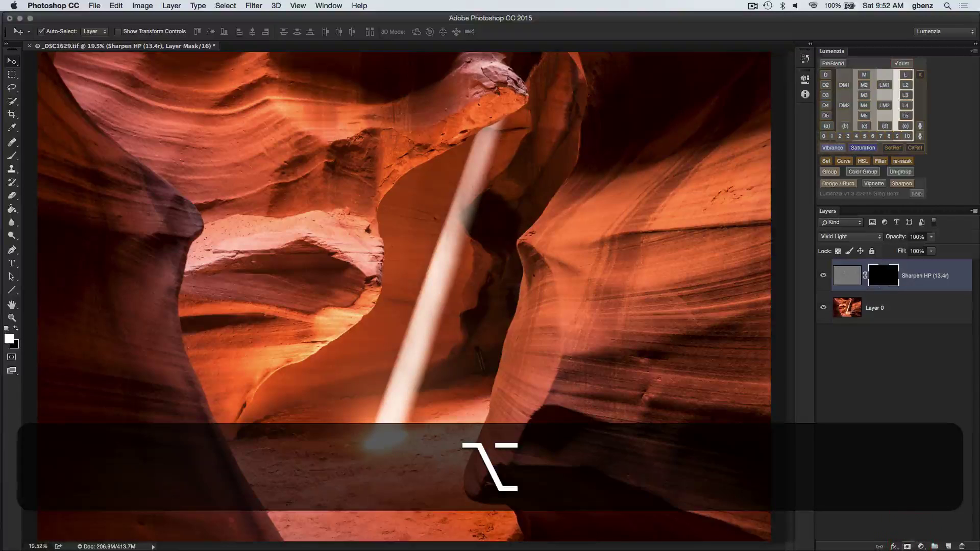
key(b)
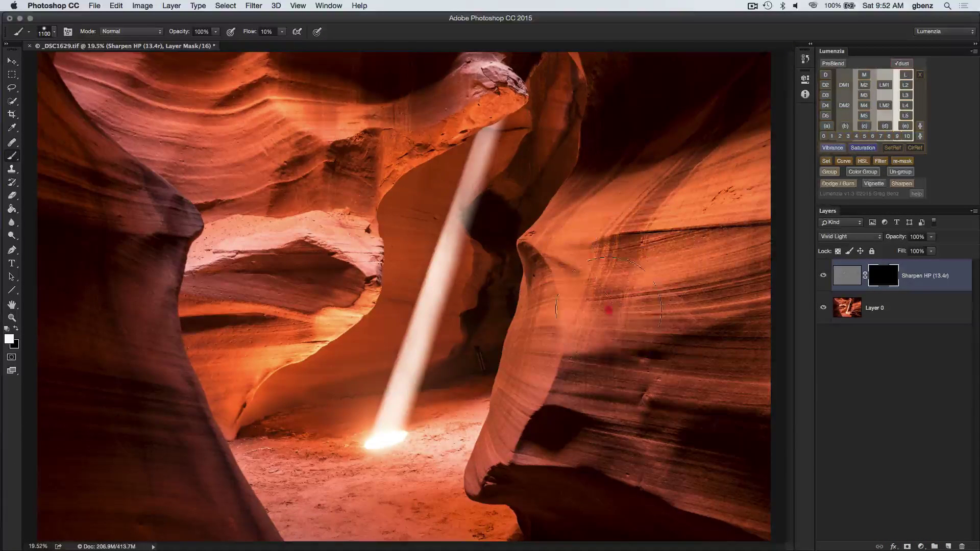
mouse_move(567, 367)
mouse_down()
mouse_move(714, 440)
mouse_move(664, 281)
mouse_move(684, 215)
mouse_move(523, 398)
mouse_up()
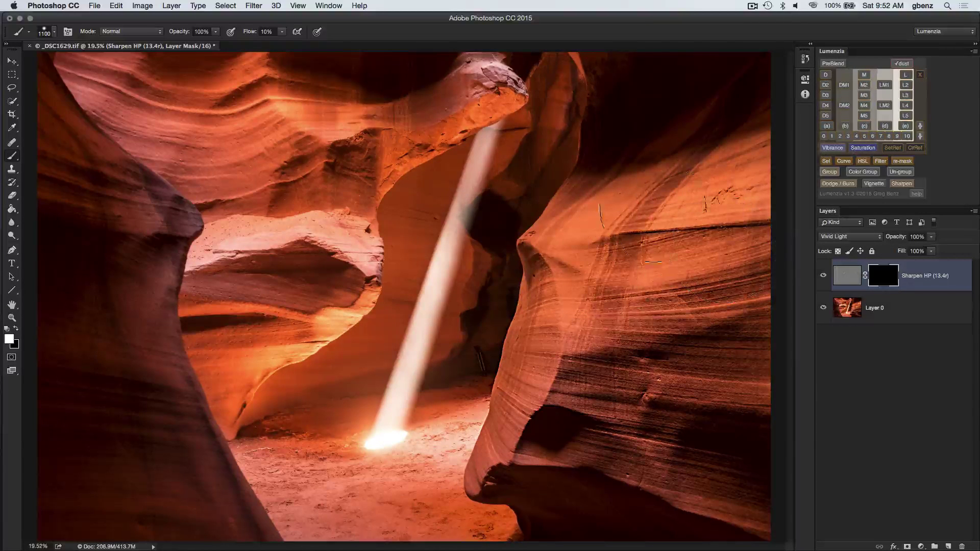
mouse_move(315, 275)
mouse_down()
mouse_move(281, 283)
mouse_move(280, 272)
mouse_move(245, 265)
mouse_up()
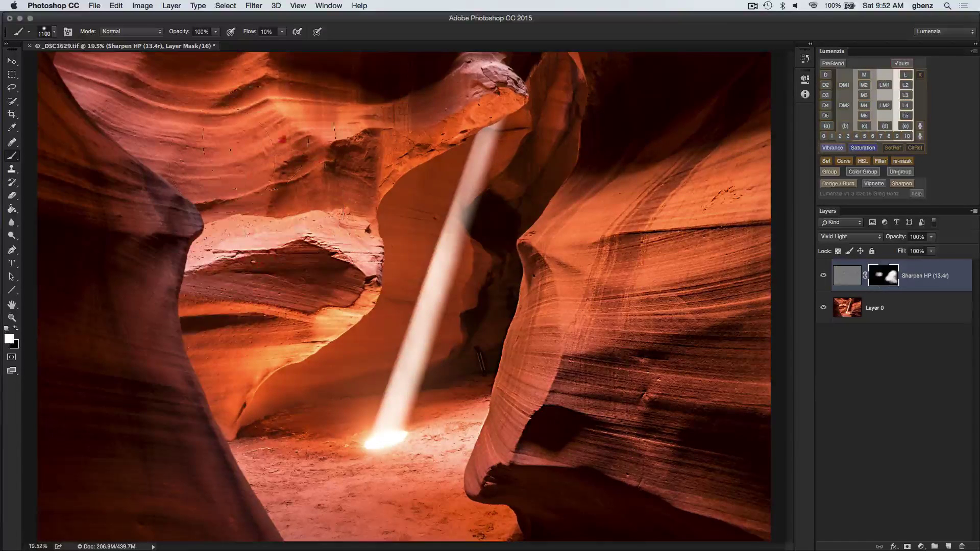
mouse_move(332, 151)
mouse_down()
mouse_move(405, 131)
mouse_move(372, 144)
mouse_move(235, 123)
mouse_move(358, 138)
mouse_up()
drag(261, 302, 357, 319)
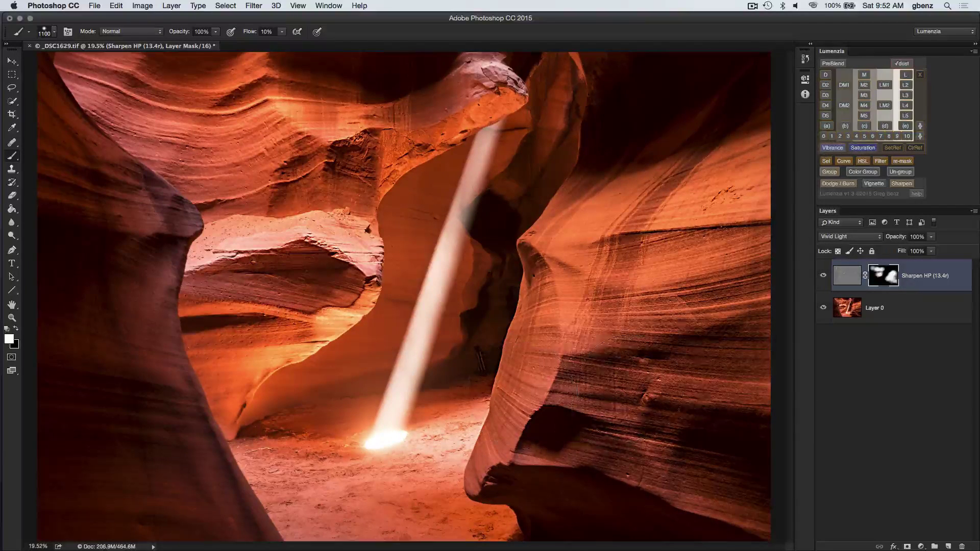
mouse_move(641, 431)
mouse_down()
mouse_move(736, 263)
mouse_move(736, 281)
mouse_move(645, 317)
mouse_move(634, 302)
mouse_up()
Step: Lower the sharpening layer's opacity slightly and toggle its visibility to compare before and after
key(v)
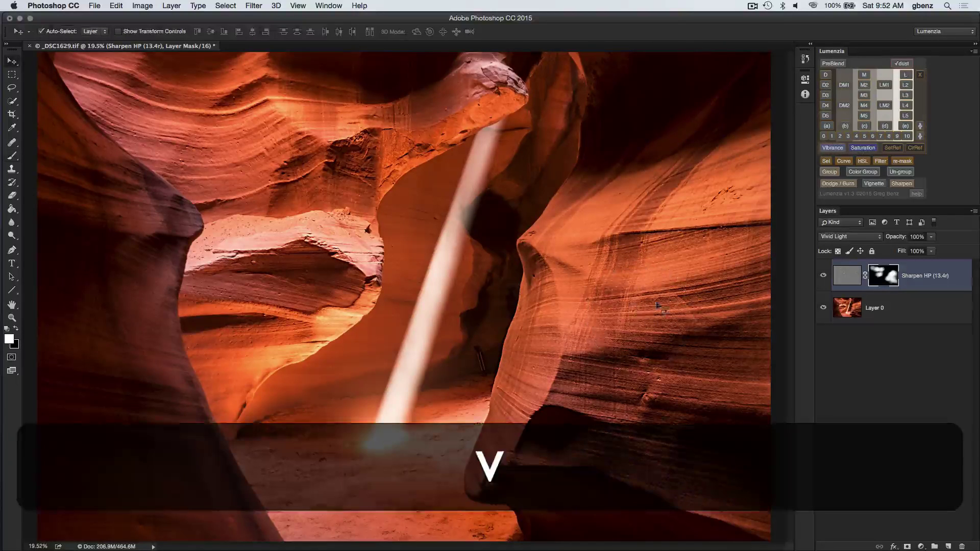
click(931, 237)
drag(933, 243, 931, 250)
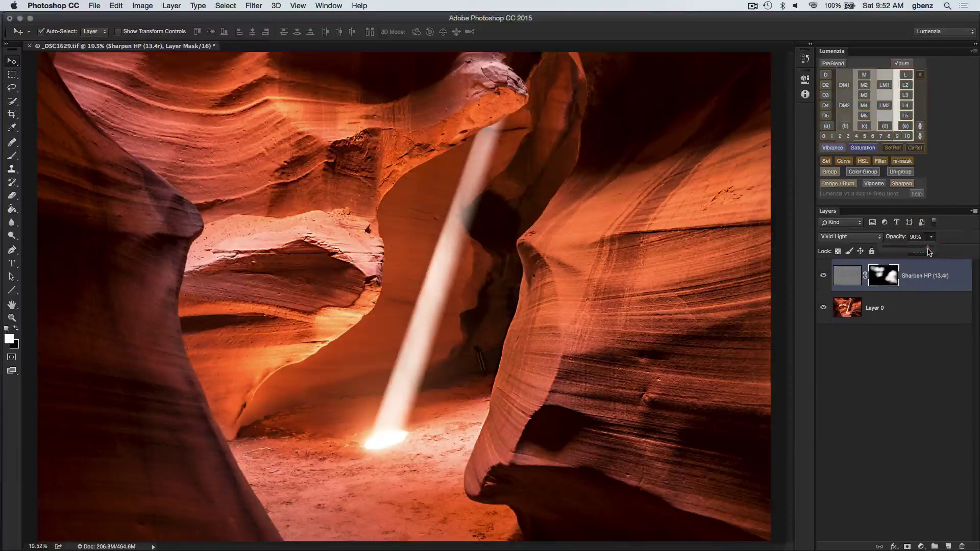
click(843, 361)
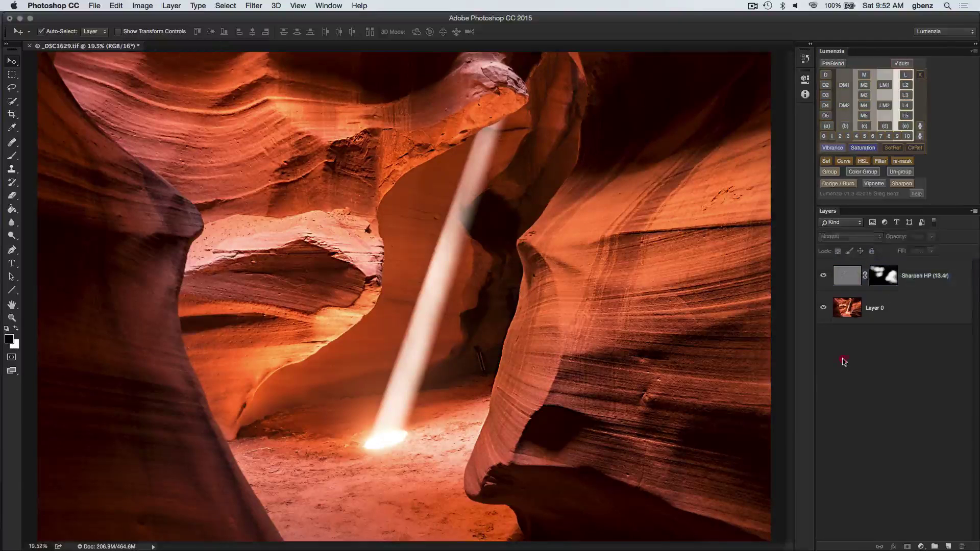
click(825, 276)
click(824, 275)
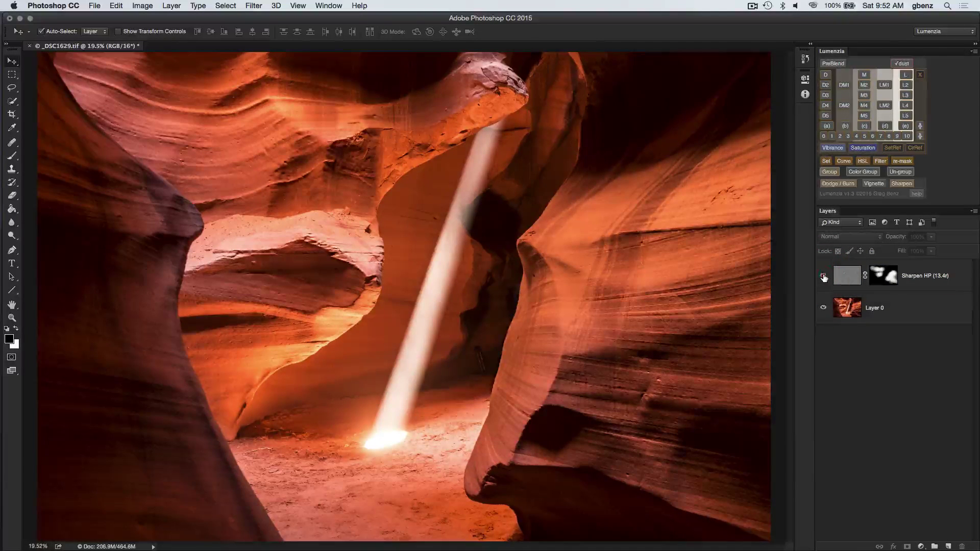
click(824, 276)
click(824, 276)
Step: Lasso the tripod near the light beam and content-aware fill it on Layer 0, comparing before and after
key(l)
mouse_move(488, 350)
mouse_down()
mouse_move(468, 356)
mouse_move(474, 368)
mouse_move(483, 381)
mouse_move(497, 356)
mouse_up()
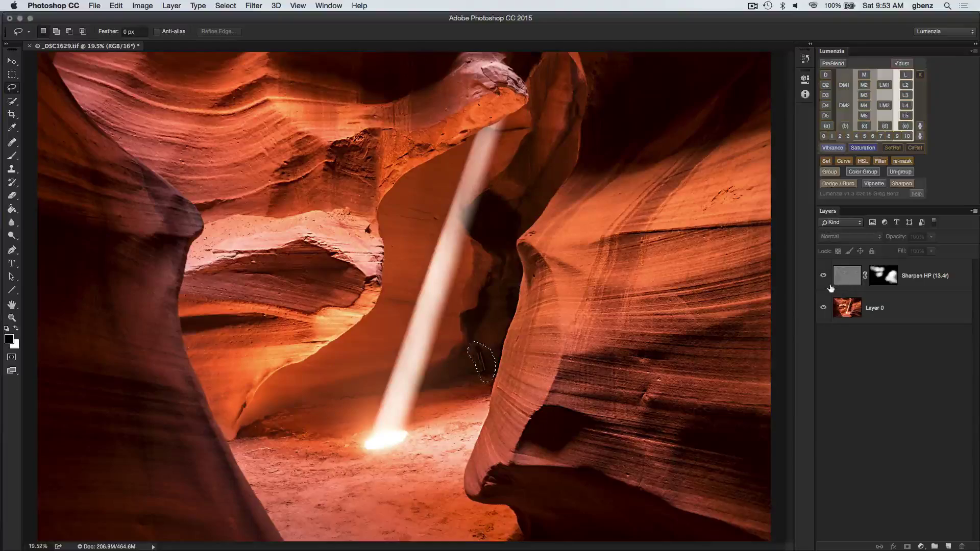
key(super+equal)
key(super+equal)
key(super+equal)
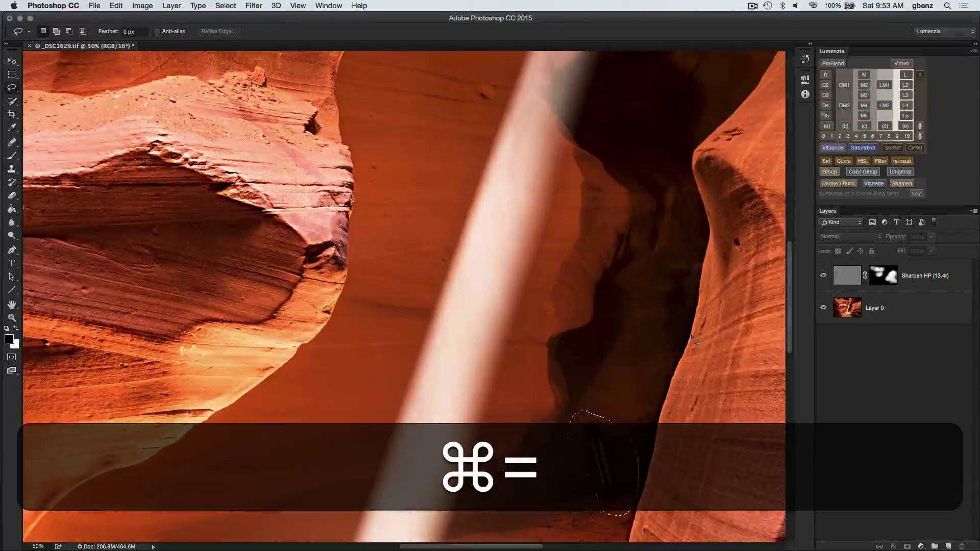
drag(693, 337, 453, 151)
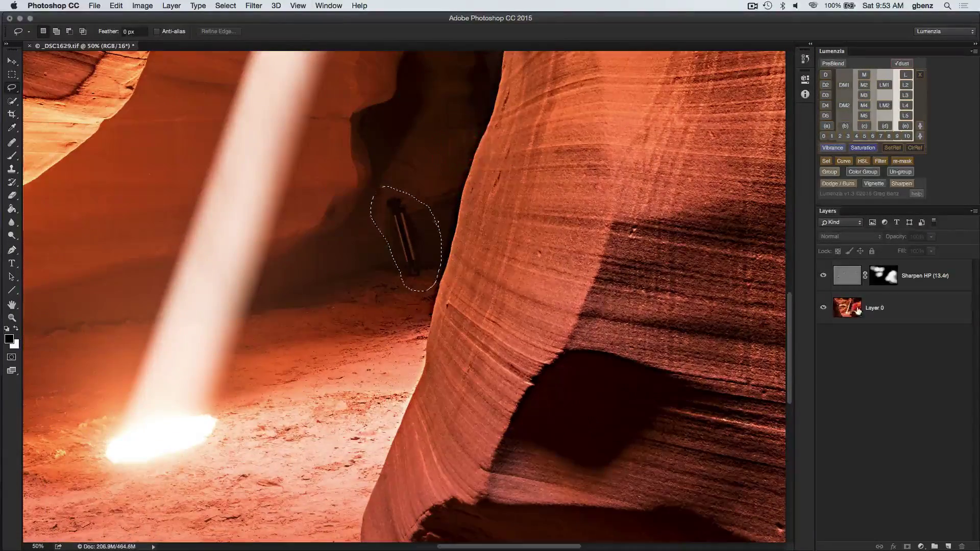
click(858, 311)
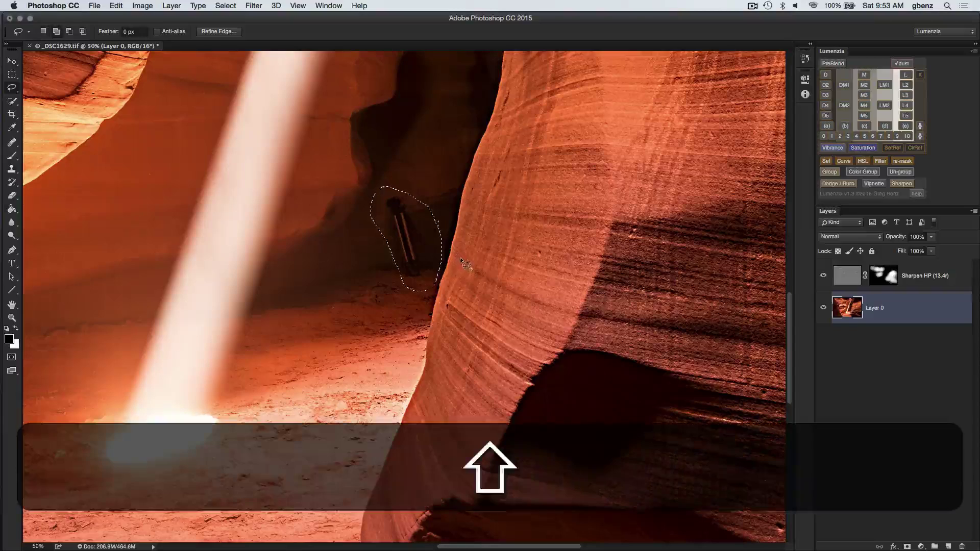
key(shift+BackSpace)
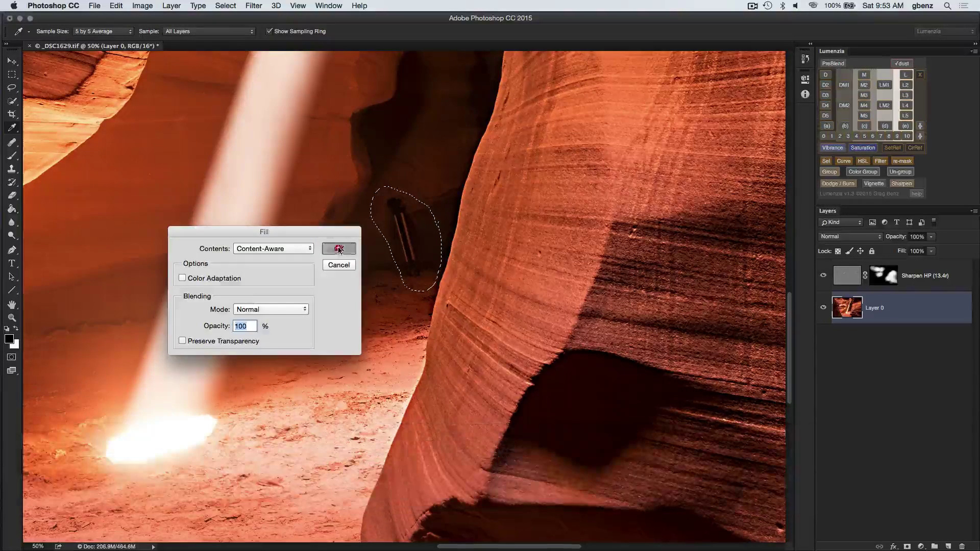
click(339, 249)
key(l)
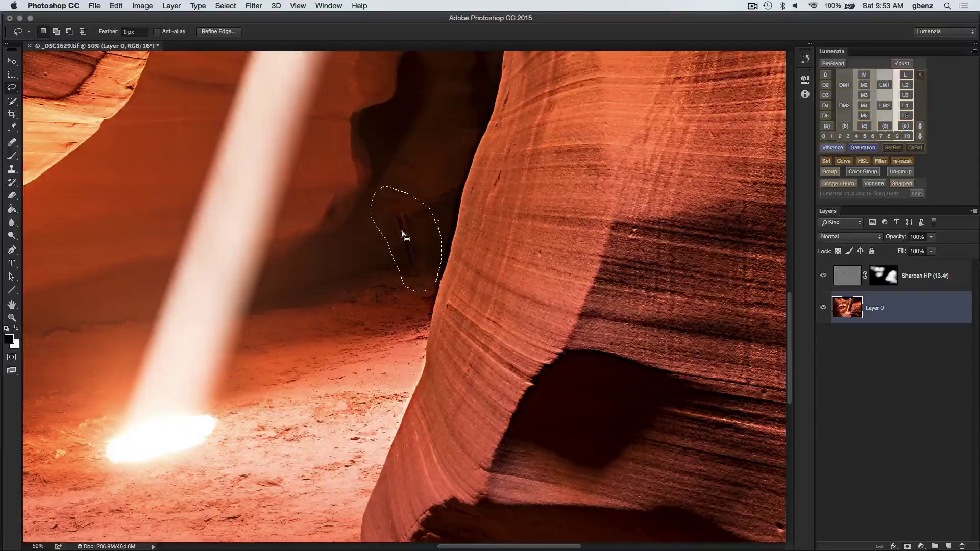
key(ctrl+z)
Step: Deselect, compare the Sharpen HP layer on and off, and leave it visible
key(super+d)
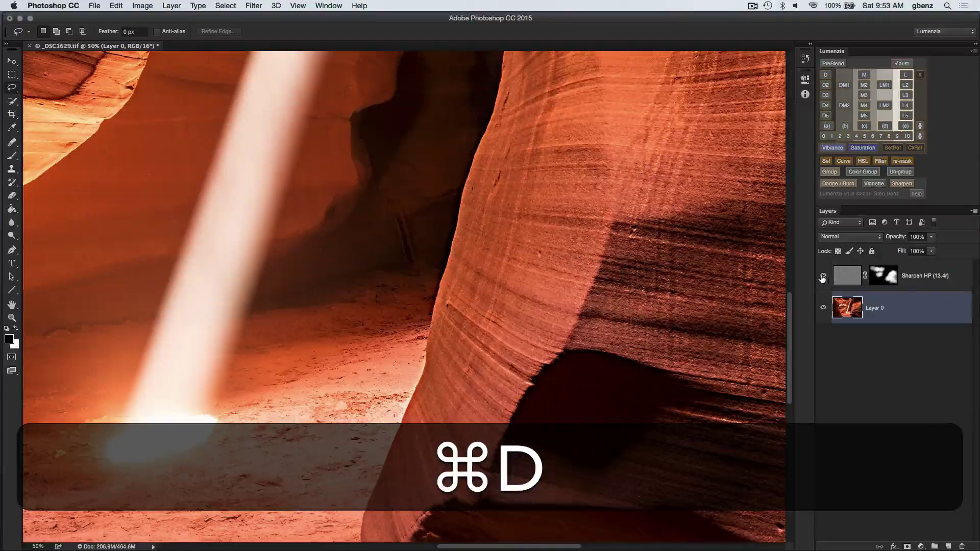
click(823, 276)
click(823, 276)
click(823, 276)
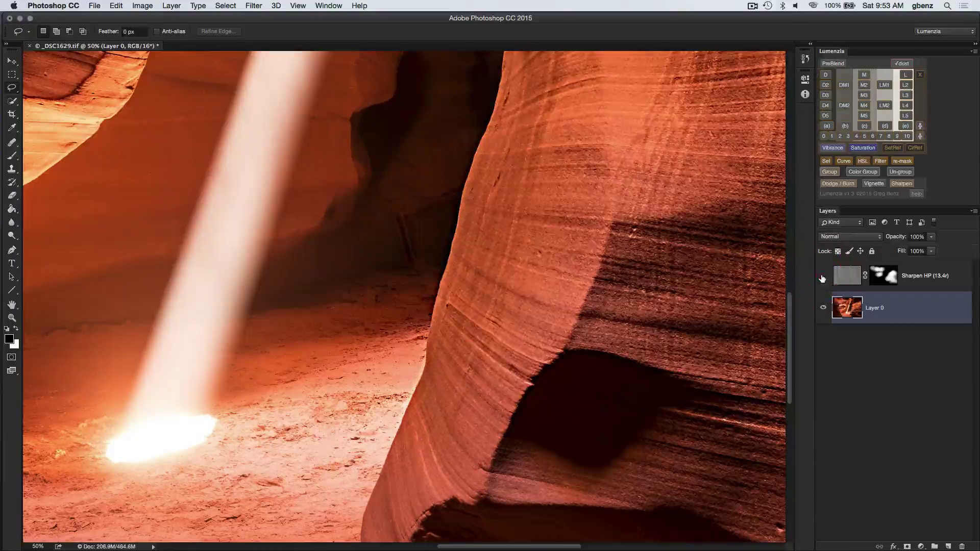
click(822, 279)
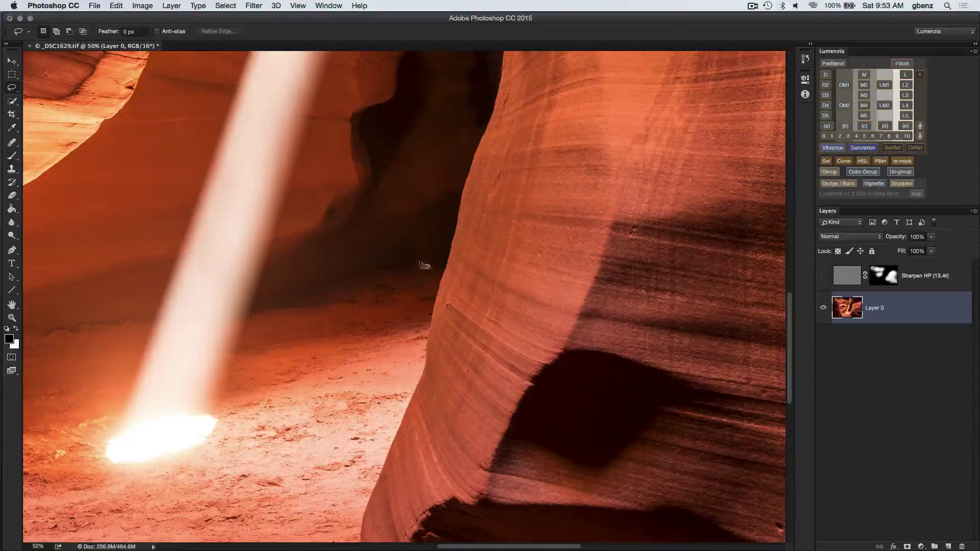
click(823, 276)
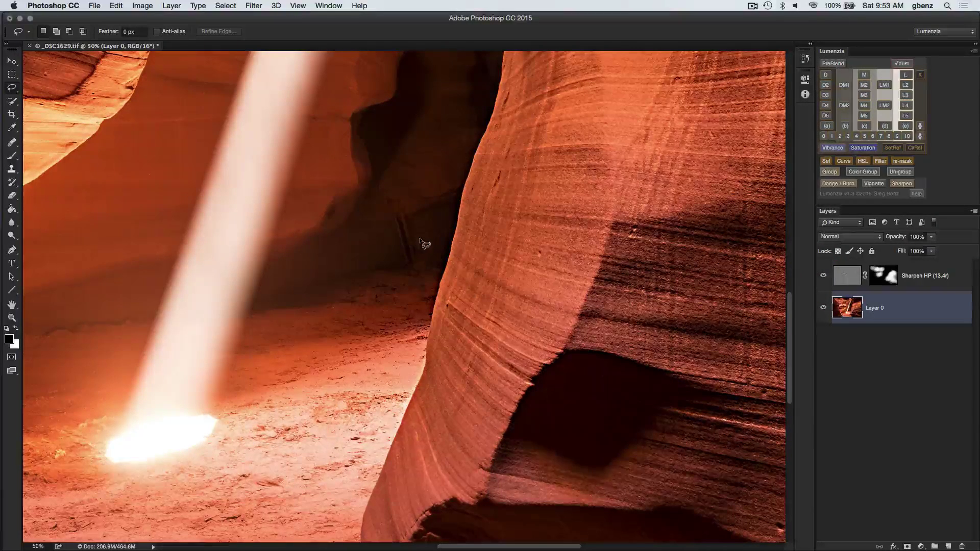
key(super+equal)
key(super+equal)
key(super+space)
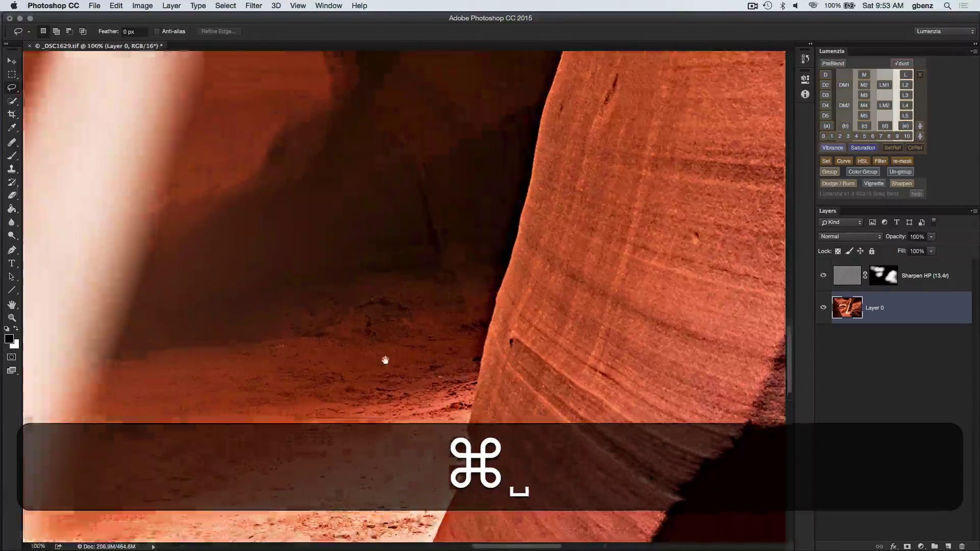
Step: Update the existing Sharpen HP layer through Lumenzia's Sharpen, keeping the 13.4-pixel High Pass radius
super+click(389, 411)
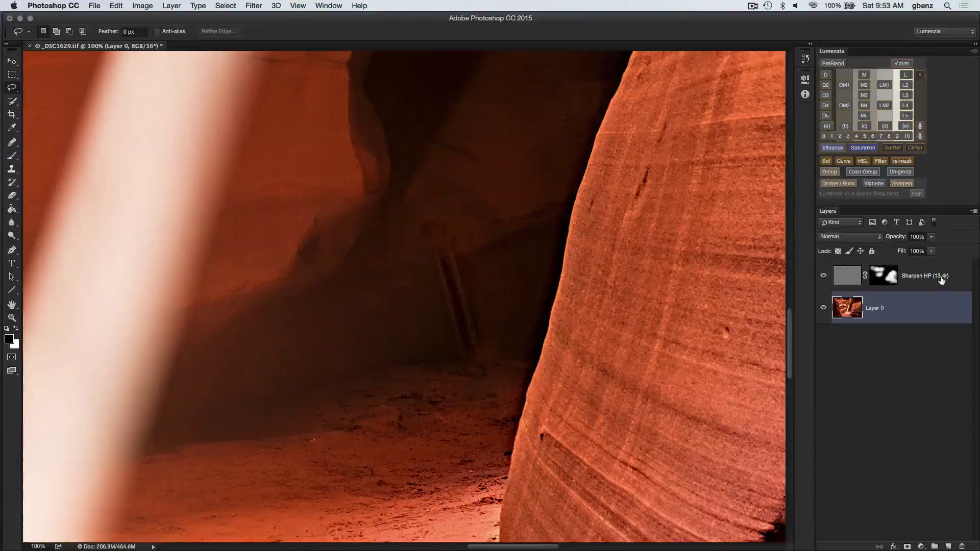
click(939, 281)
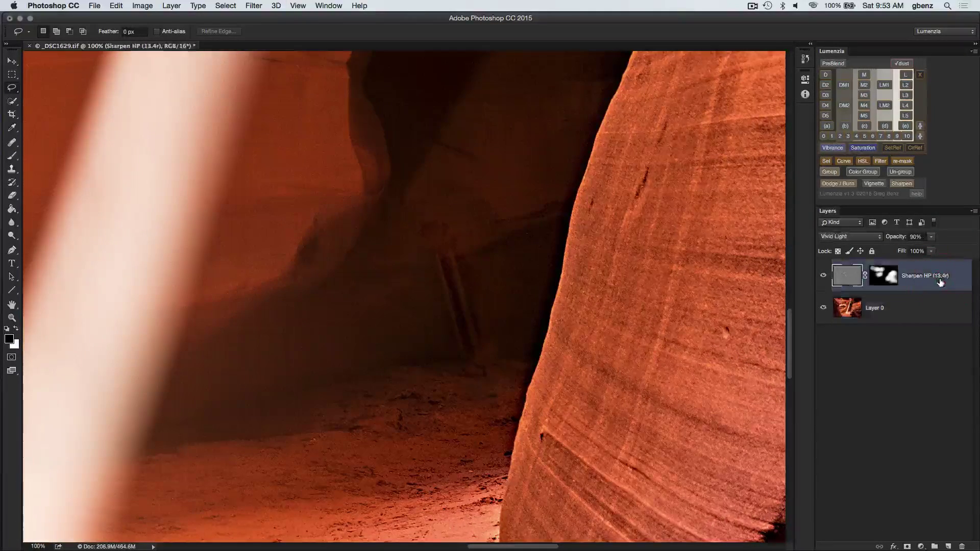
click(902, 184)
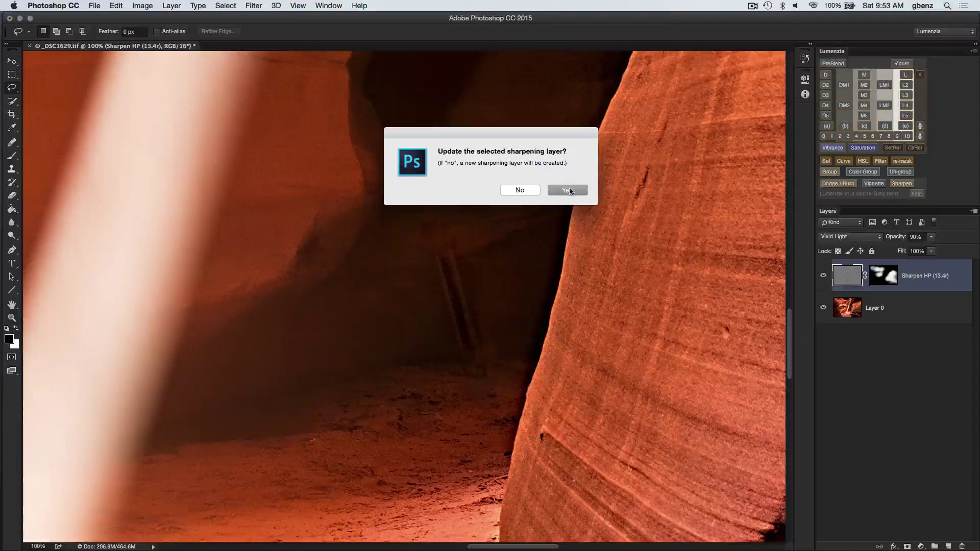
click(570, 191)
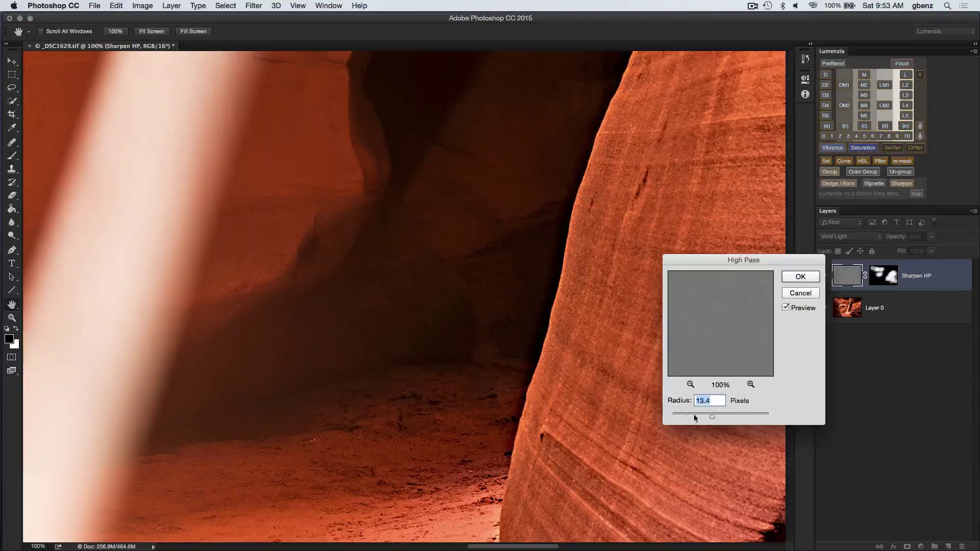
click(799, 277)
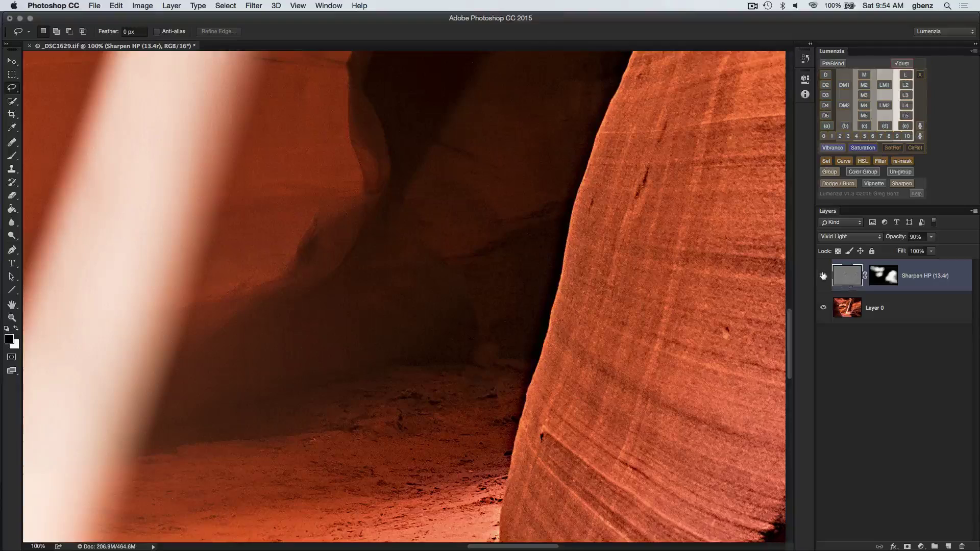
Step: Zoom out to 50%, then fit the whole canyon photo on screen
key(super+minus)
key(super+minus)
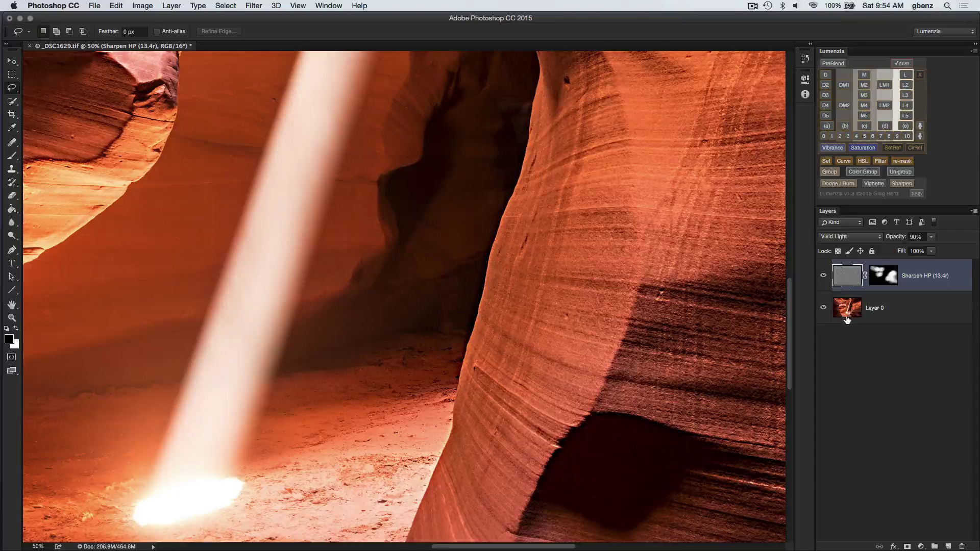
key(super+0)
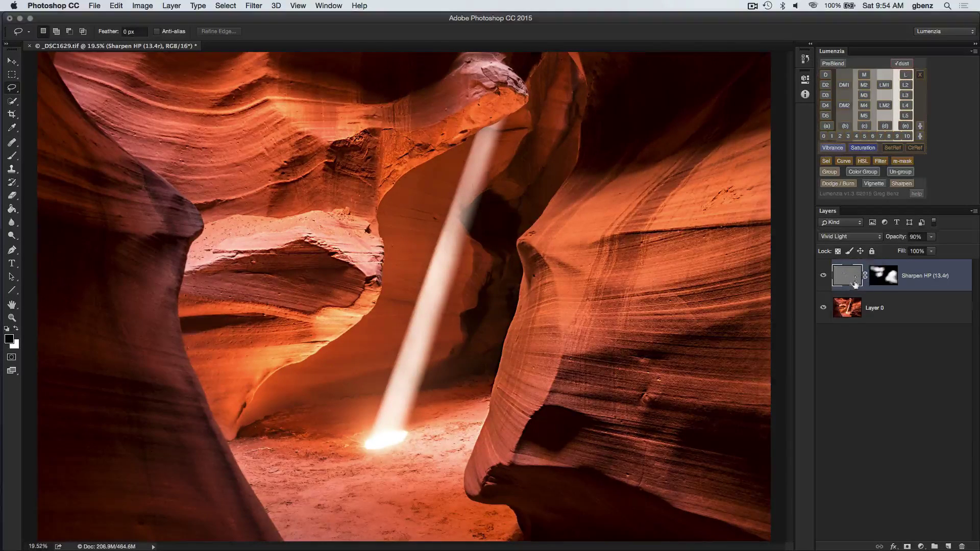
Step: Replace the Sharpen HP layer's painted mask with a Lumenzia luminosity mask, then show the layer again
click(885, 272)
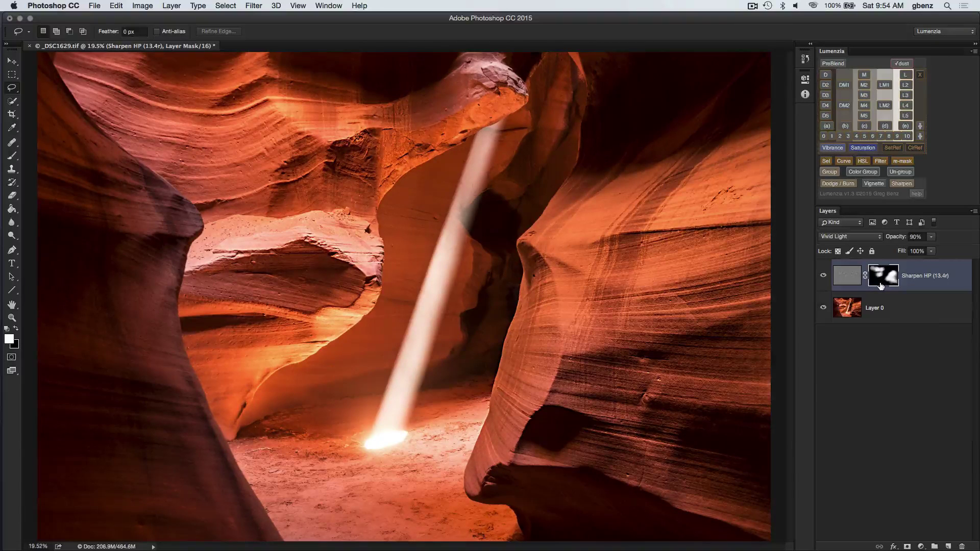
click(824, 276)
click(905, 75)
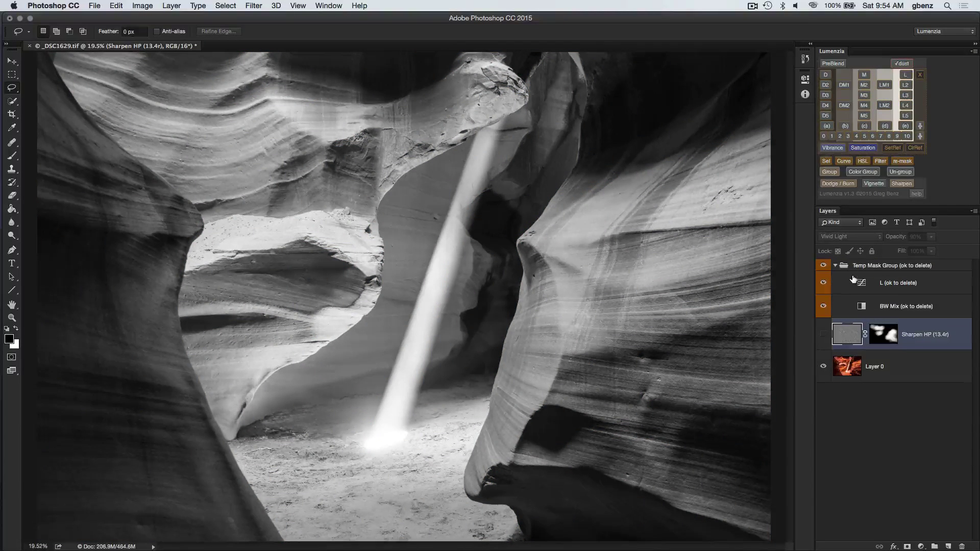
click(885, 335)
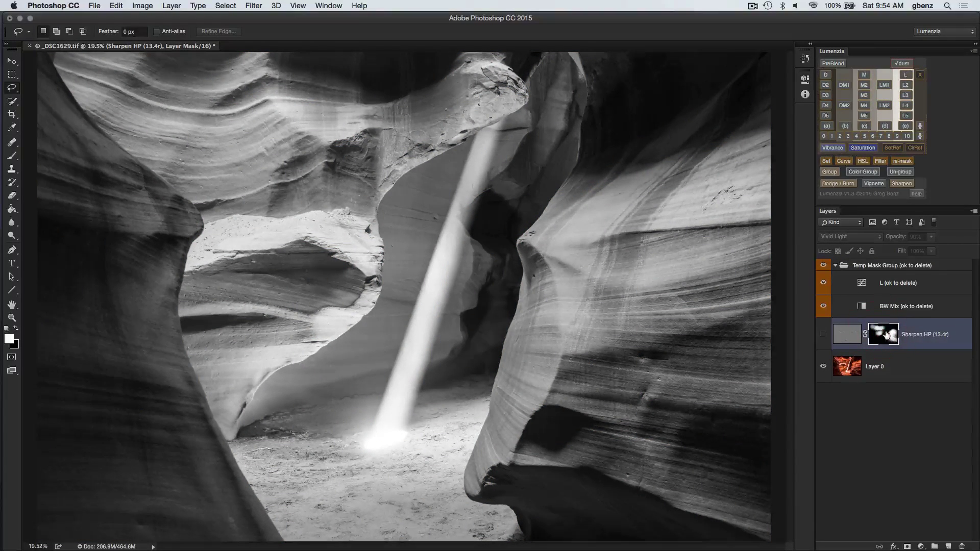
click(903, 161)
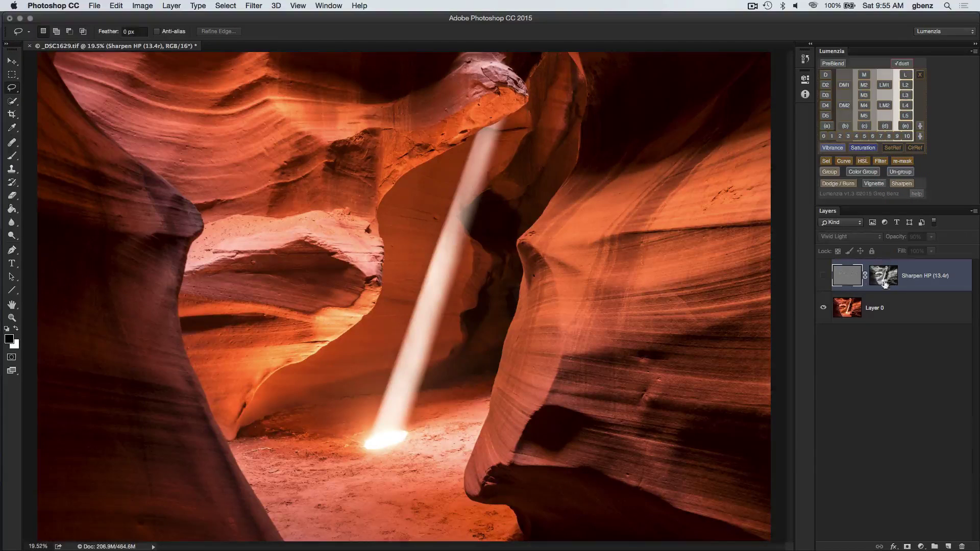
click(824, 277)
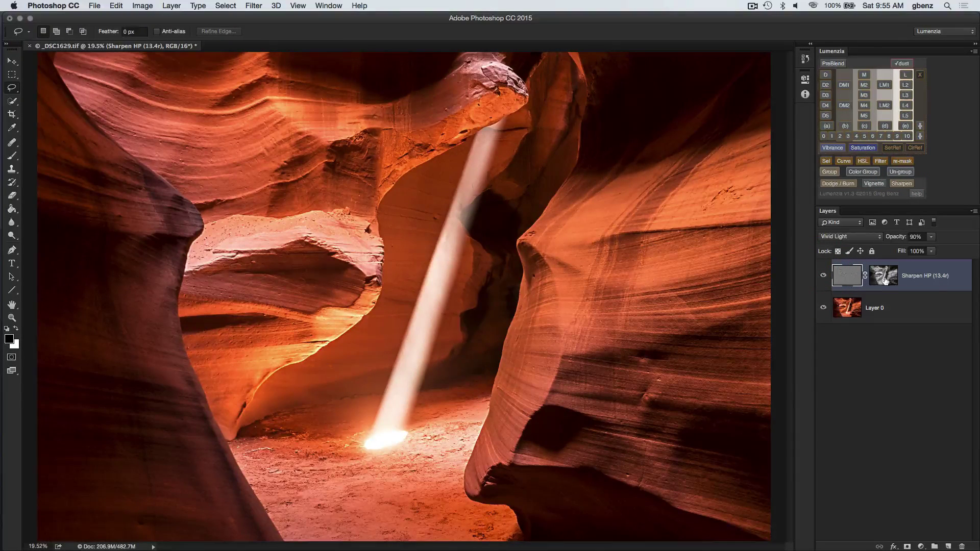